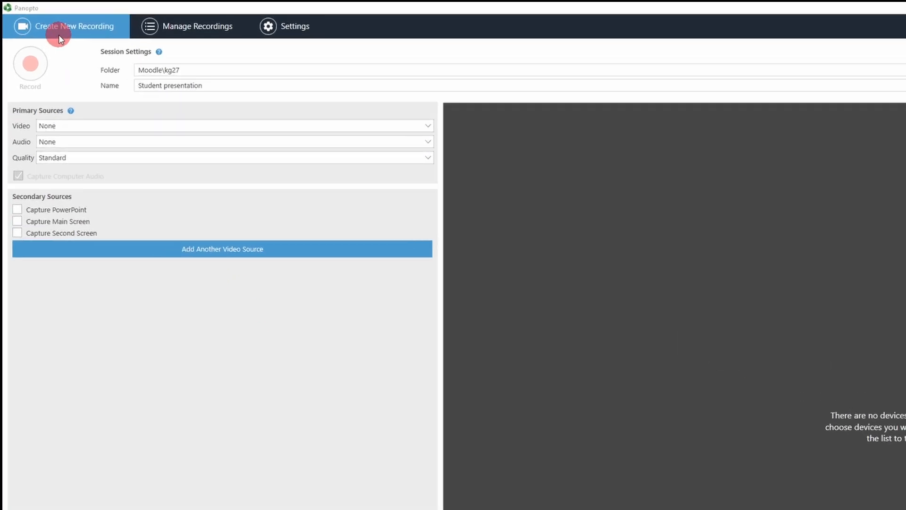
{"action": "left_click", "coordinate": [61, 29]}
{"action": "left_click", "coordinate": [61, 30]}
Step: Switch the recording's video source to the c922 Pro Stream Webcam
{"action": "left_click", "coordinate": [67, 126]}
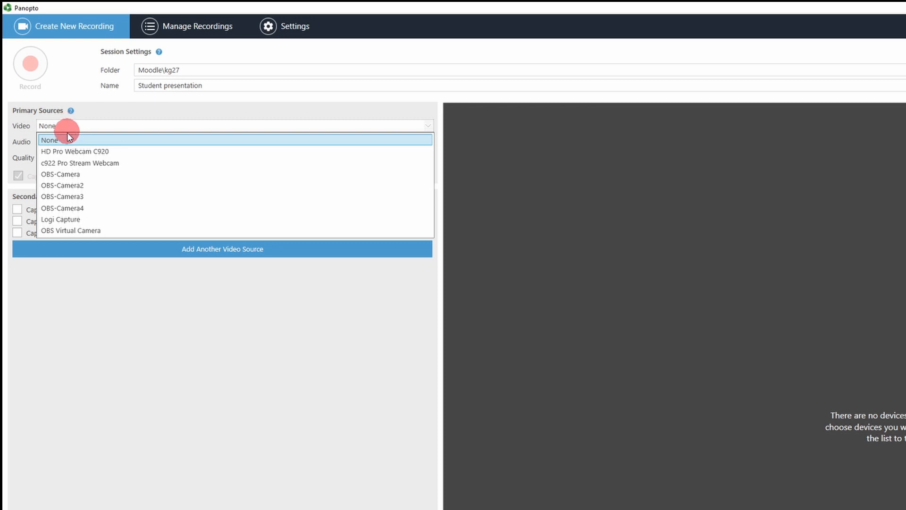
{"action": "left_click", "coordinate": [72, 162]}
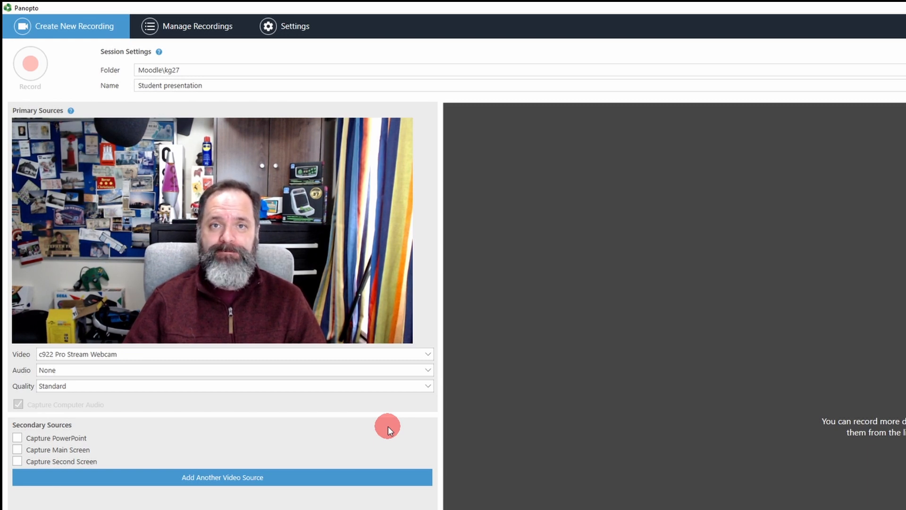
{"action": "left_click", "coordinate": [139, 373]}
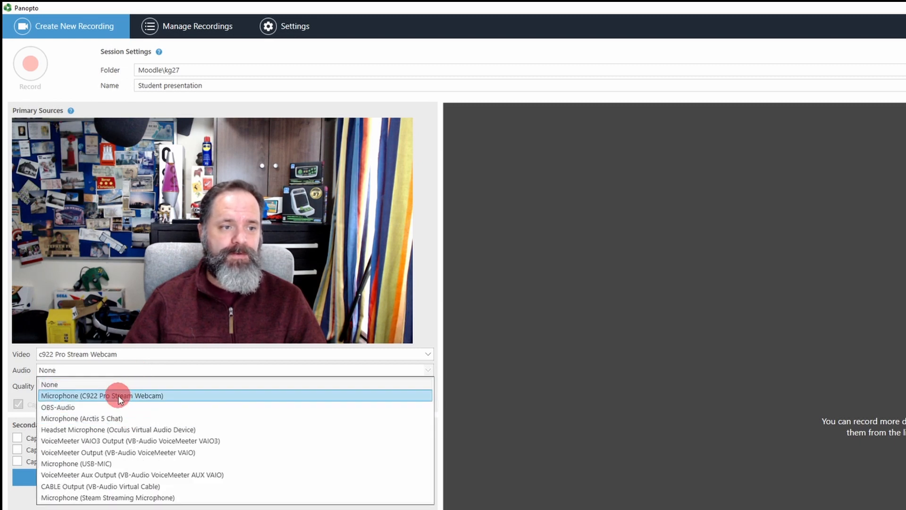
Step: Set the audio input to Microphone (USB-MIC)
{"action": "left_click", "coordinate": [116, 464]}
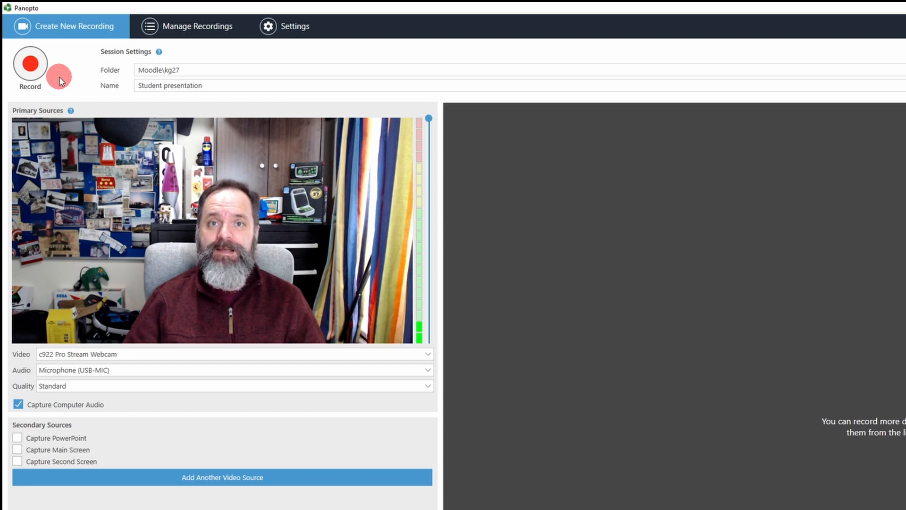
{"action": "left_click", "coordinate": [69, 386]}
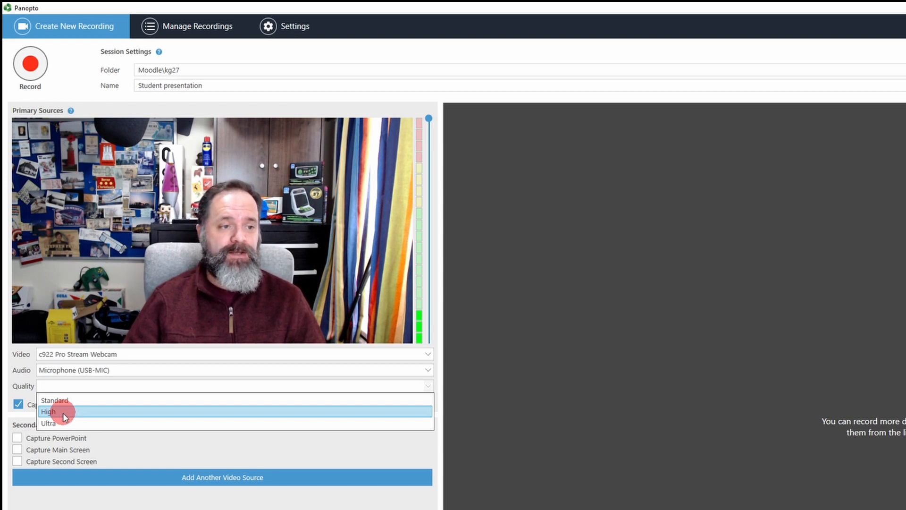
Step: Leave the recording quality set to Standard
{"action": "left_click", "coordinate": [92, 400]}
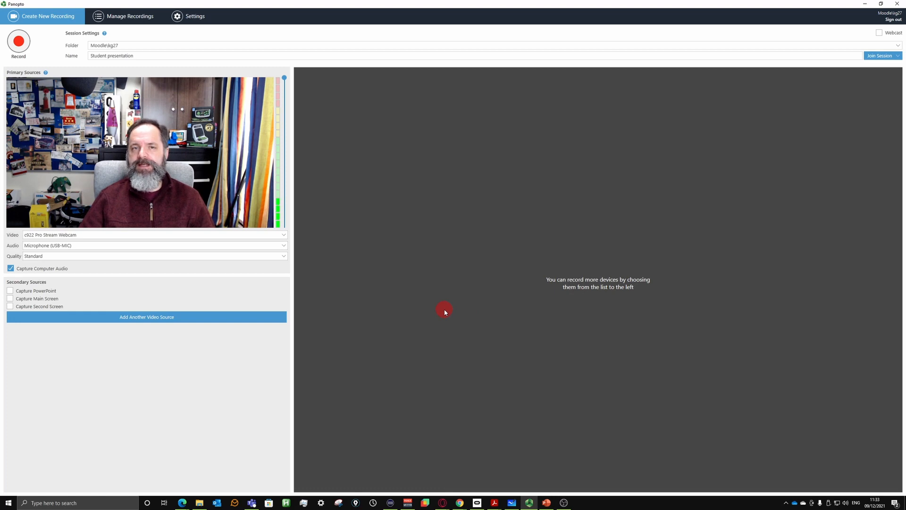
Step: Enable Capture PowerPoint as a secondary source
{"action": "left_click", "coordinate": [10, 292]}
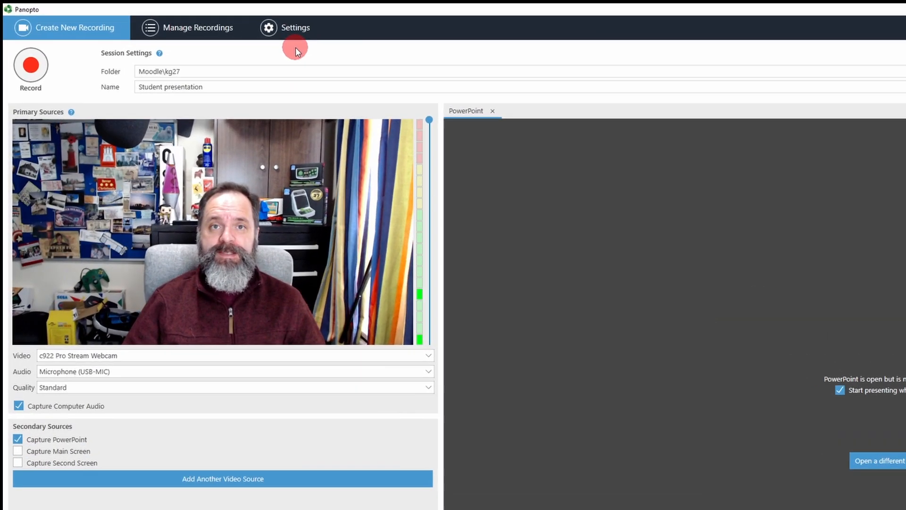
Step: Show the recorder's Basic Settings page
{"action": "left_click", "coordinate": [189, 17]}
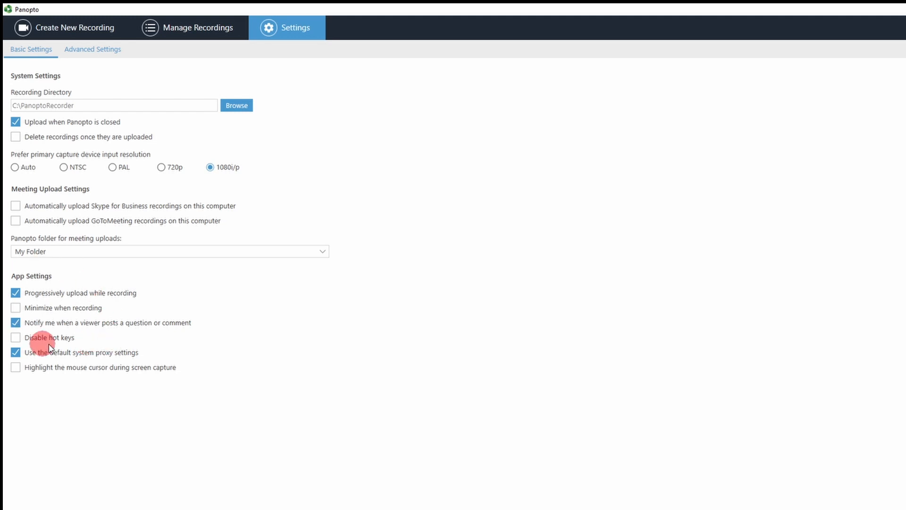
Step: Switch to Advanced Settings to review the app and capture options
{"action": "left_click", "coordinate": [99, 50]}
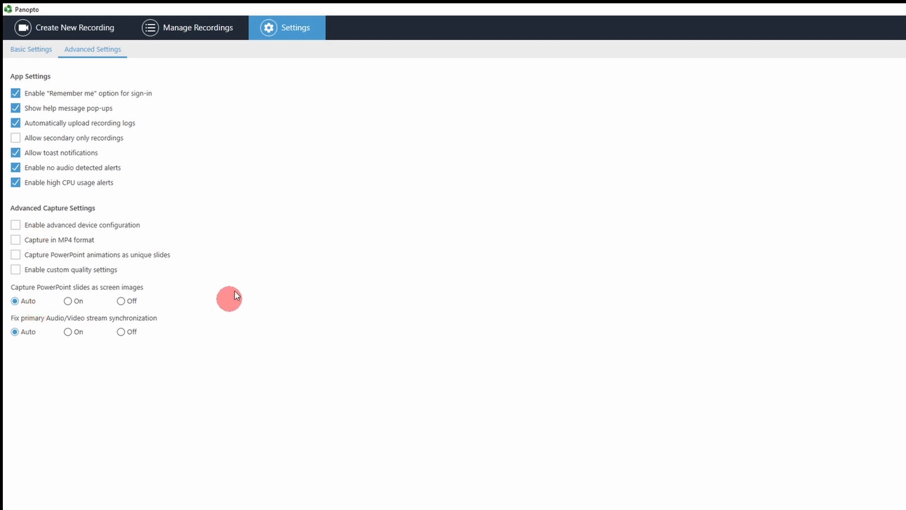
Step: Return to Create New Recording and show the list of session folders
{"action": "left_click", "coordinate": [56, 28]}
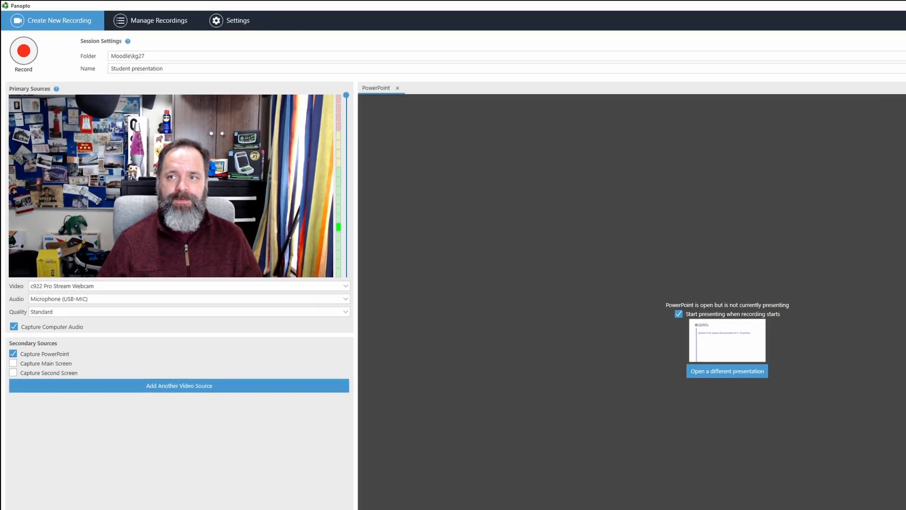
{"action": "left_click", "coordinate": [896, 45]}
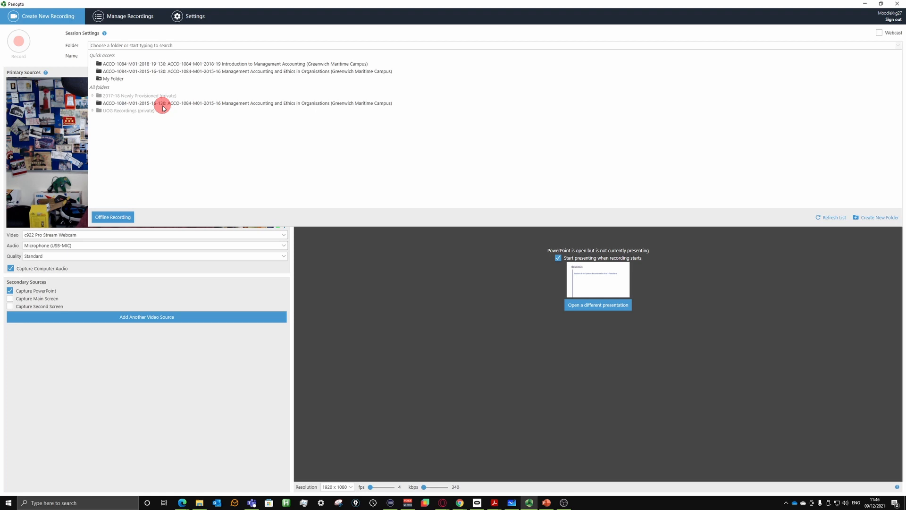
Step: Save the Student presentation session in the Moodle\kg27 folder
{"action": "left_click", "coordinate": [136, 56]}
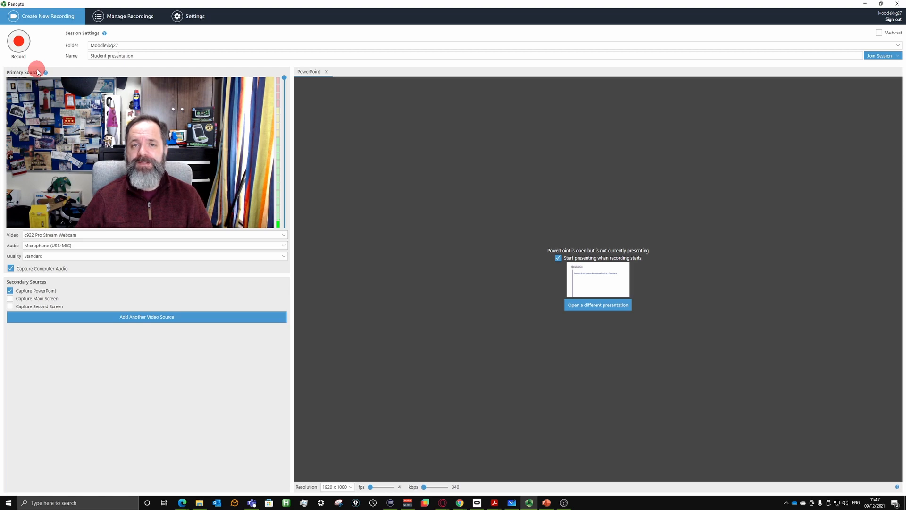
Step: Record the webcam and PowerPoint slides, then stop the recording
{"action": "left_click", "coordinate": [19, 44]}
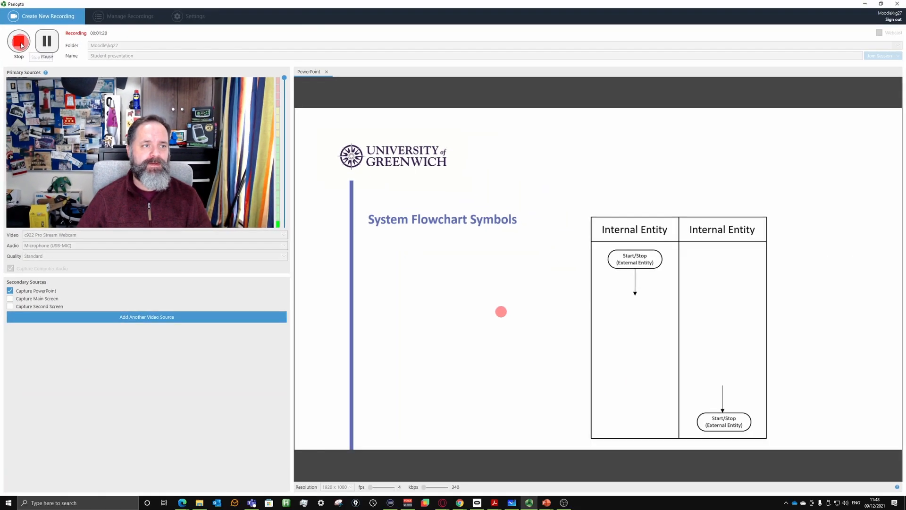
{"action": "left_click", "coordinate": [26, 55]}
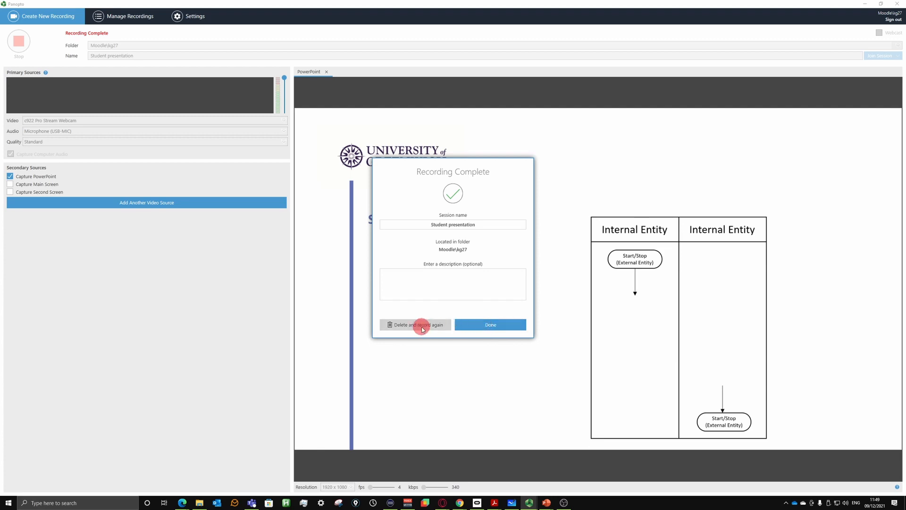
Step: Upload the finished Student presentation recording
{"action": "left_click", "coordinate": [492, 325]}
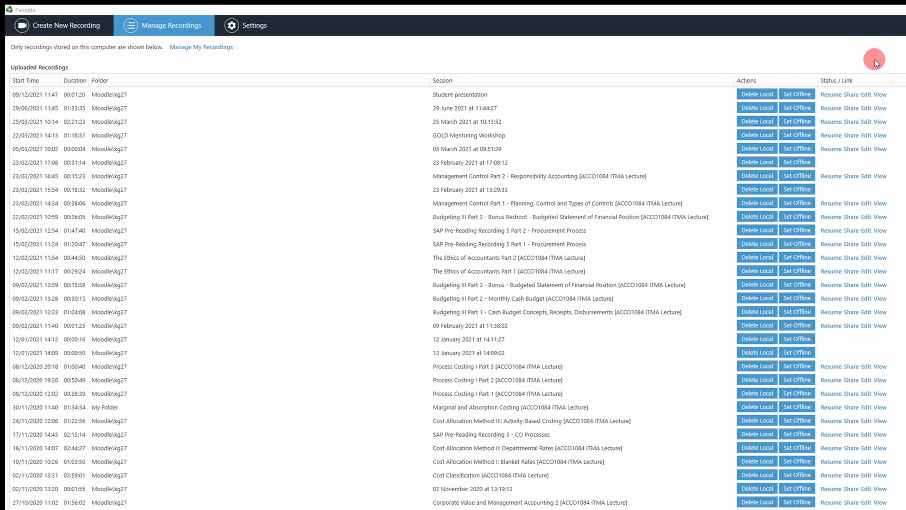
Step: Open the Student presentation recording in Panopto's web editor from Manage Recordings
{"action": "left_click", "coordinate": [866, 95]}
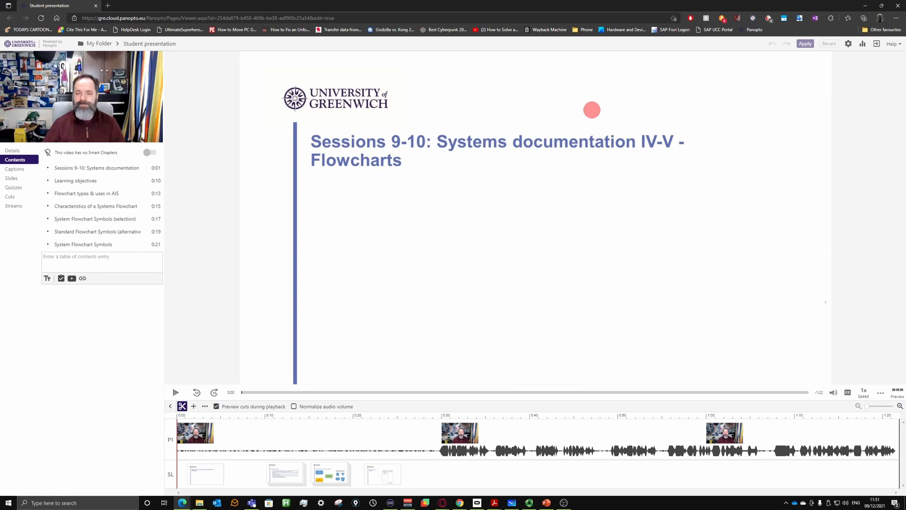
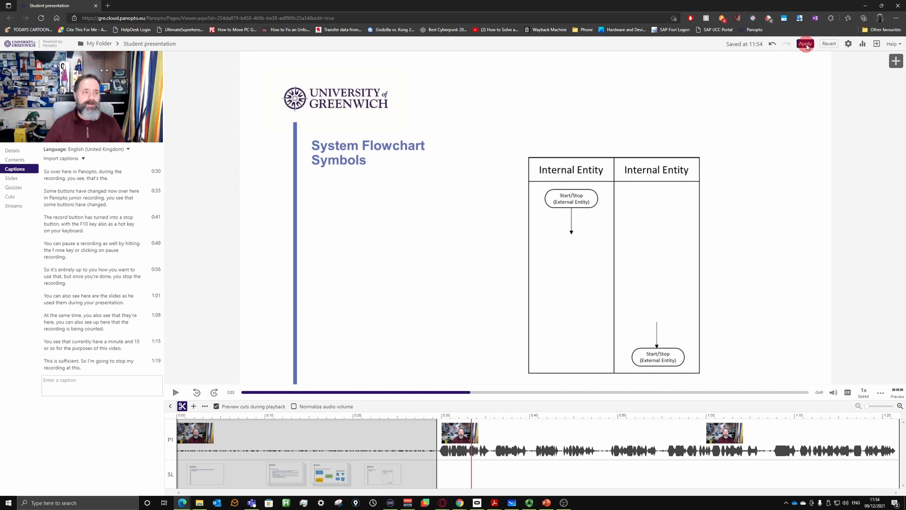
Step: Apply the edits to Student presentation, close the editor, and go back to My Folder
{"action": "left_click", "coordinate": [806, 45]}
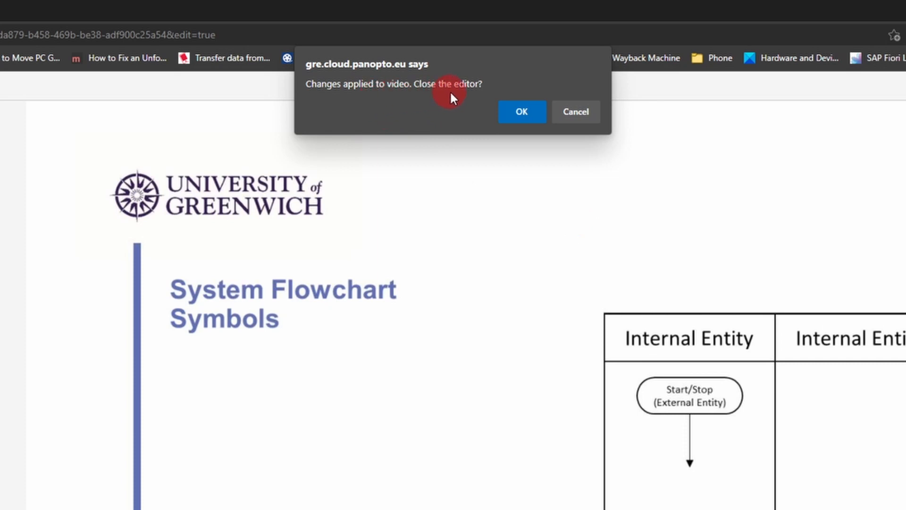
{"action": "left_click", "coordinate": [522, 111]}
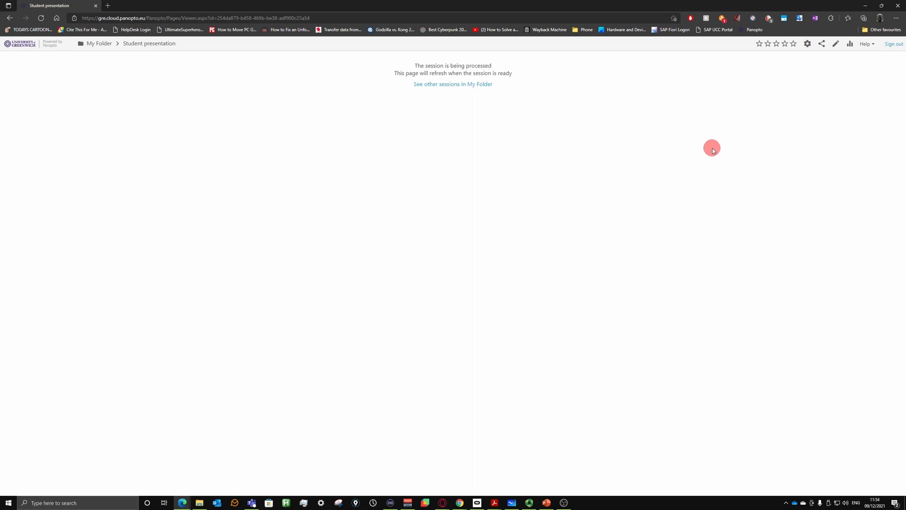
{"action": "left_click", "coordinate": [102, 44]}
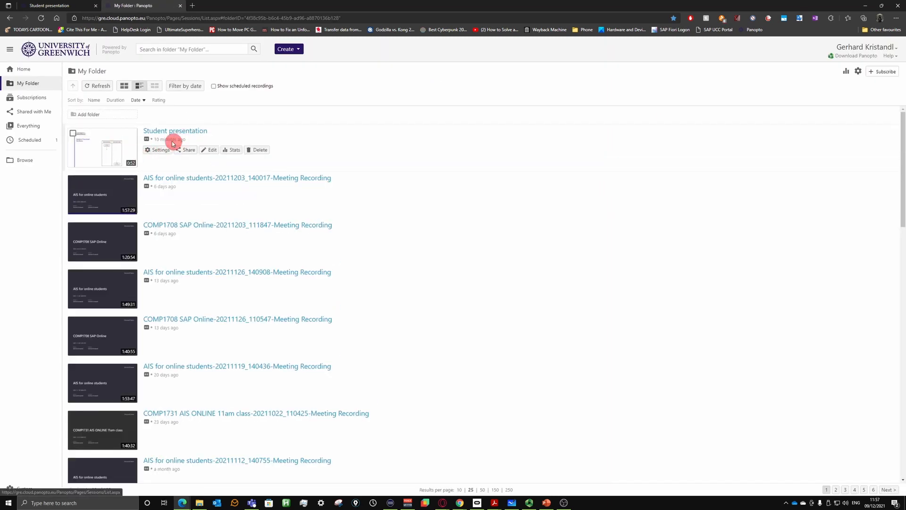
Step: Open the Student presentation output settings and download the video podcast
{"action": "left_click", "coordinate": [156, 150]}
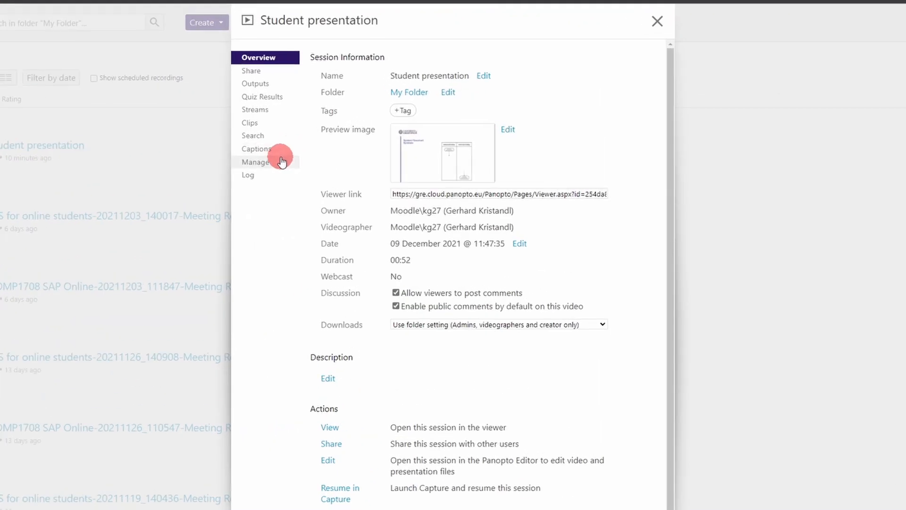
{"action": "left_click", "coordinate": [266, 84]}
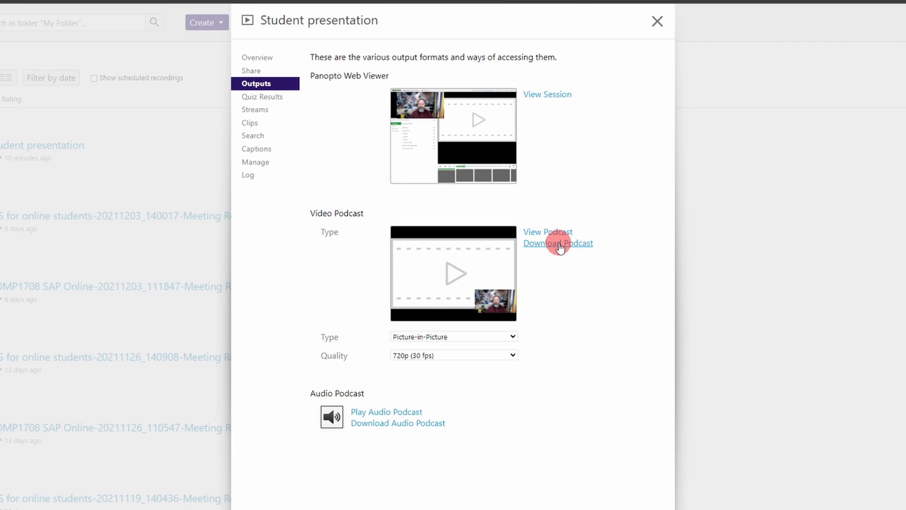
{"action": "left_click", "coordinate": [559, 243]}
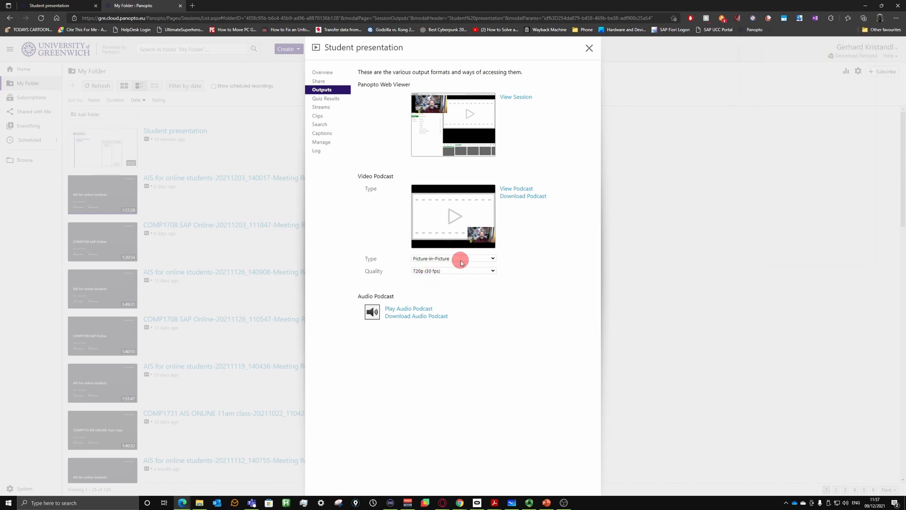
Step: Pick 1080p (60 fps) podcast quality and apply it, then cancel the change
{"action": "left_click", "coordinate": [458, 271]}
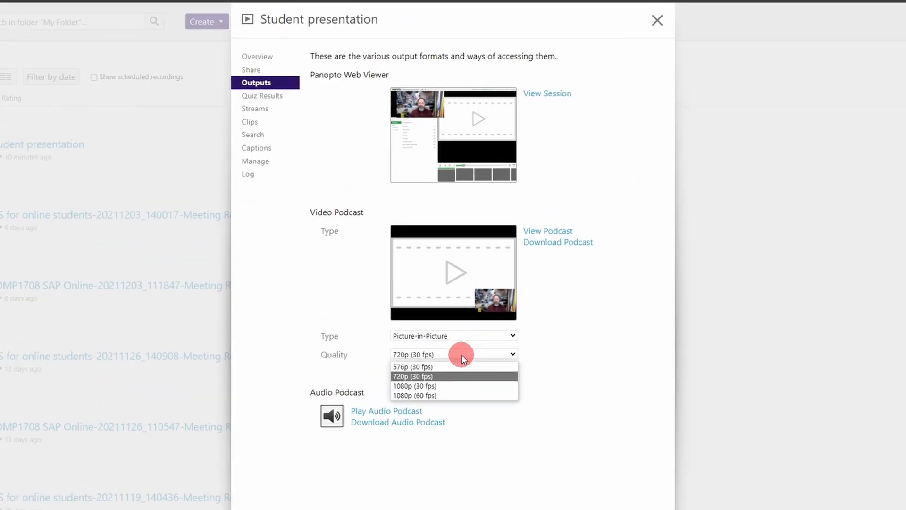
{"action": "left_click", "coordinate": [457, 395]}
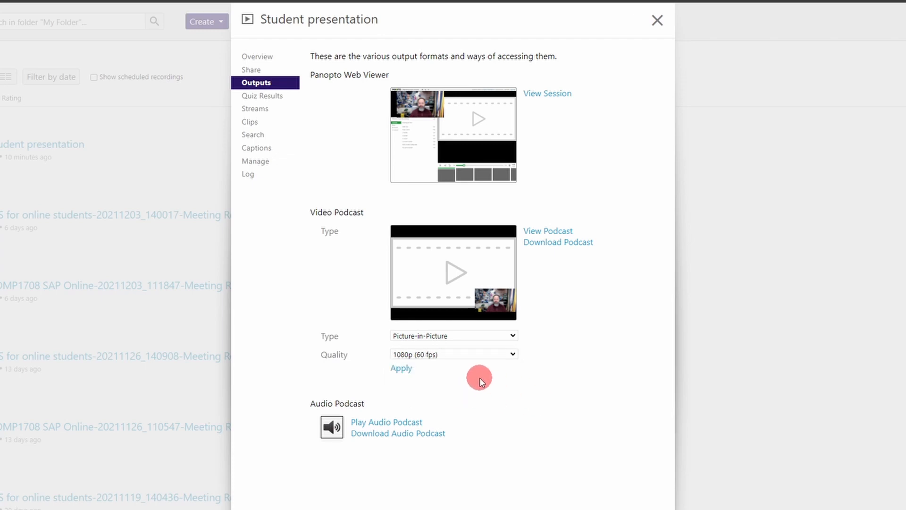
{"action": "left_click", "coordinate": [404, 369]}
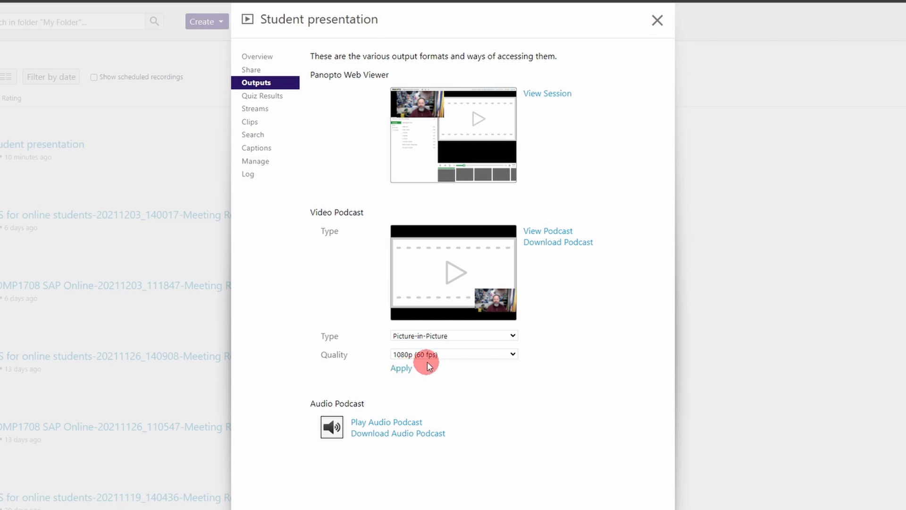
{"action": "left_click", "coordinate": [404, 368]}
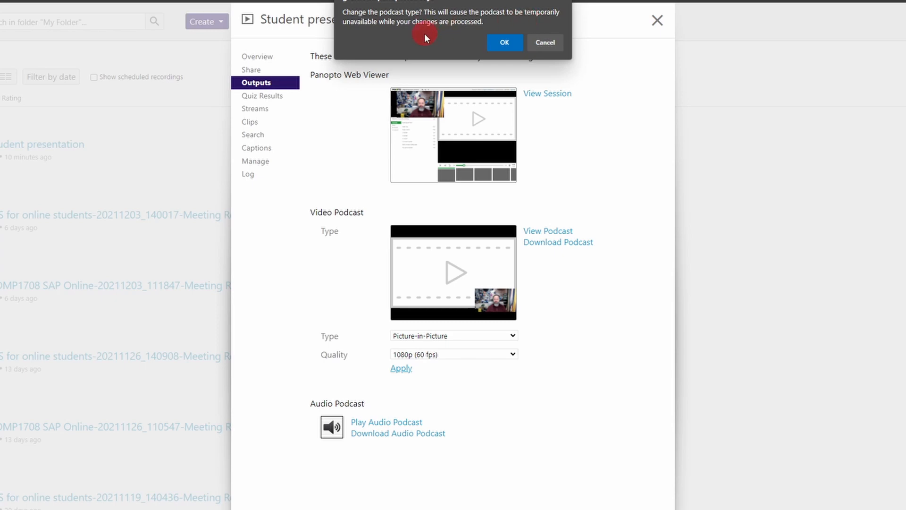
{"action": "left_click", "coordinate": [544, 42]}
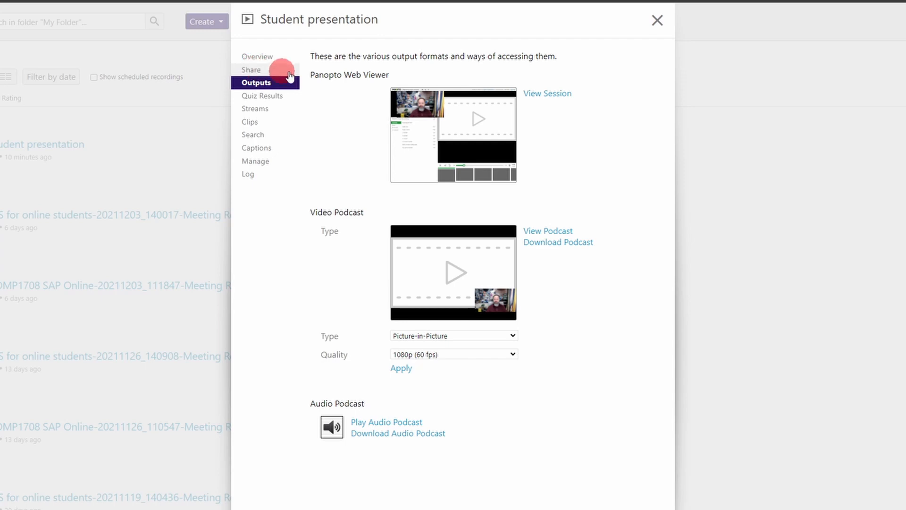
Step: Set Student presentation access to Your Organization (unlisted) and copy its share link
{"action": "left_click", "coordinate": [254, 70]}
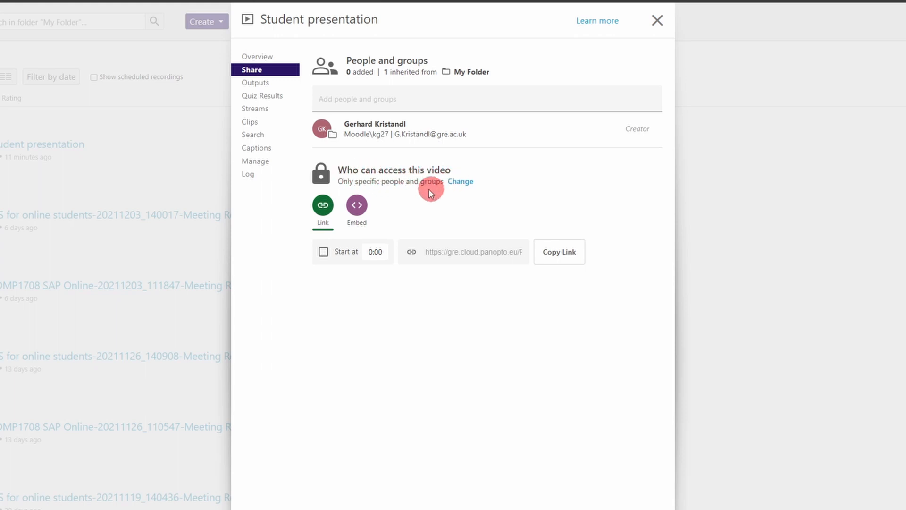
{"action": "left_click", "coordinate": [460, 184]}
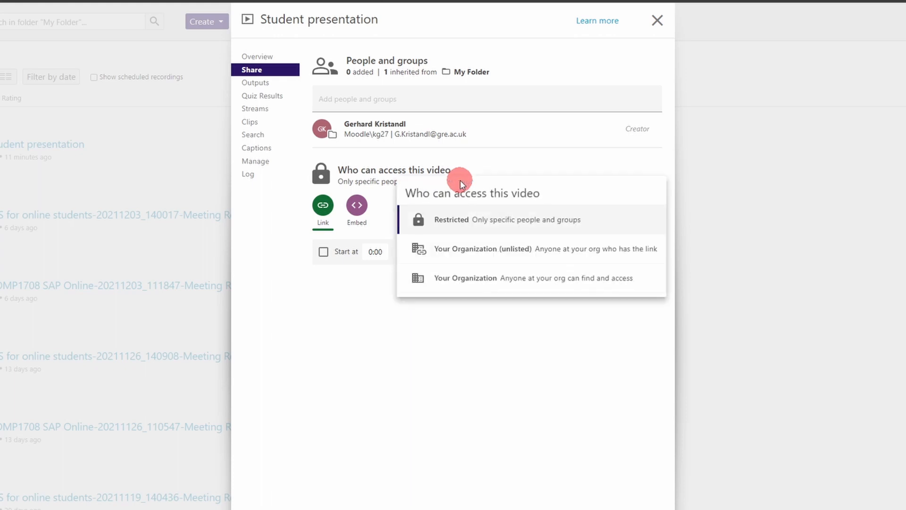
{"action": "left_click", "coordinate": [536, 250]}
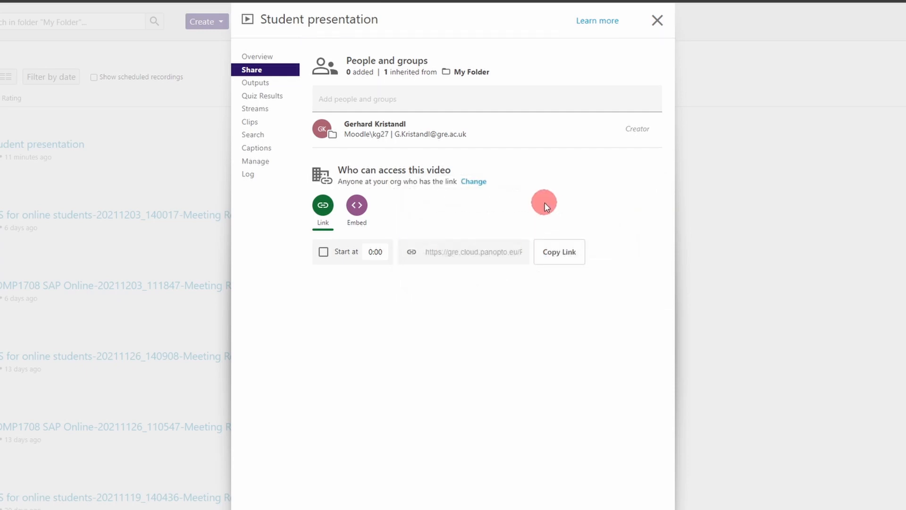
{"action": "left_click", "coordinate": [559, 253]}
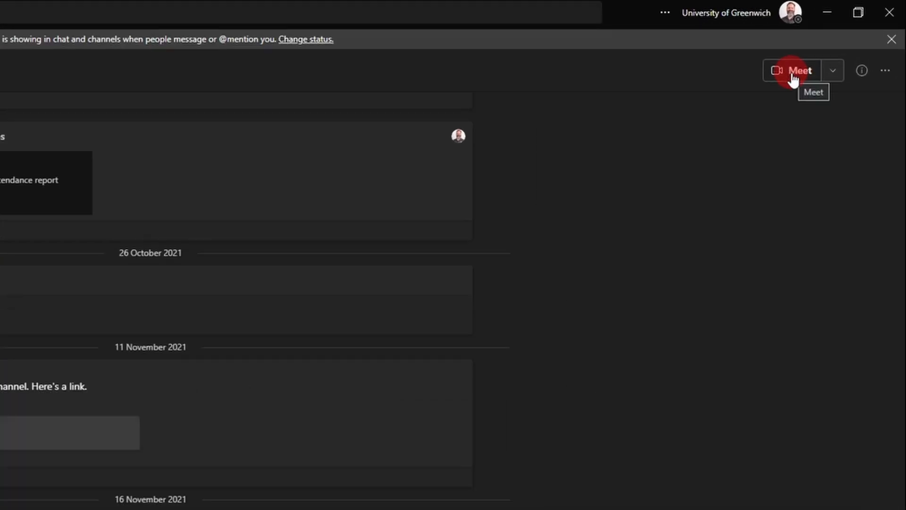
Step: Start a General channel meeting and rename it 'Student presentation'
{"action": "left_click", "coordinate": [794, 76]}
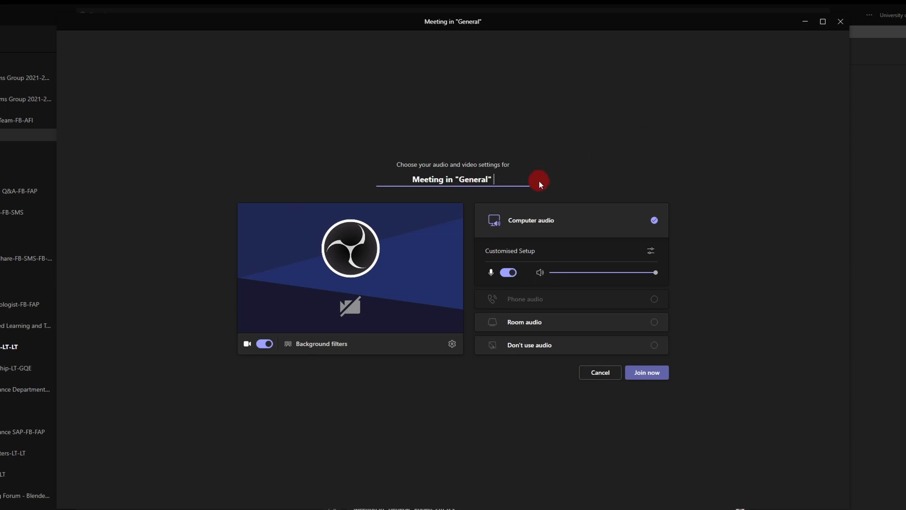
{"action": "left_click_drag", "start_coordinate": [510, 176], "coordinate": [410, 178]}
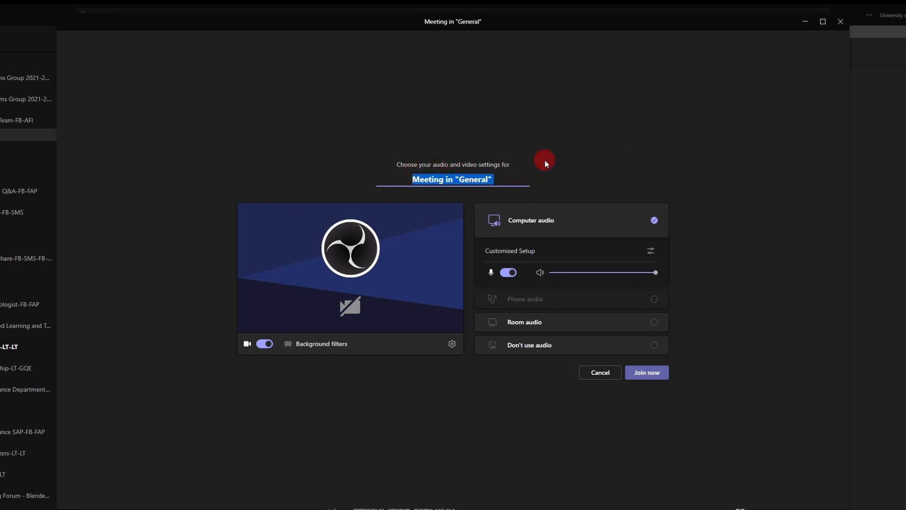
{"action": "type", "text": "Student presentation"}
{"action": "left_click", "coordinate": [392, 386]}
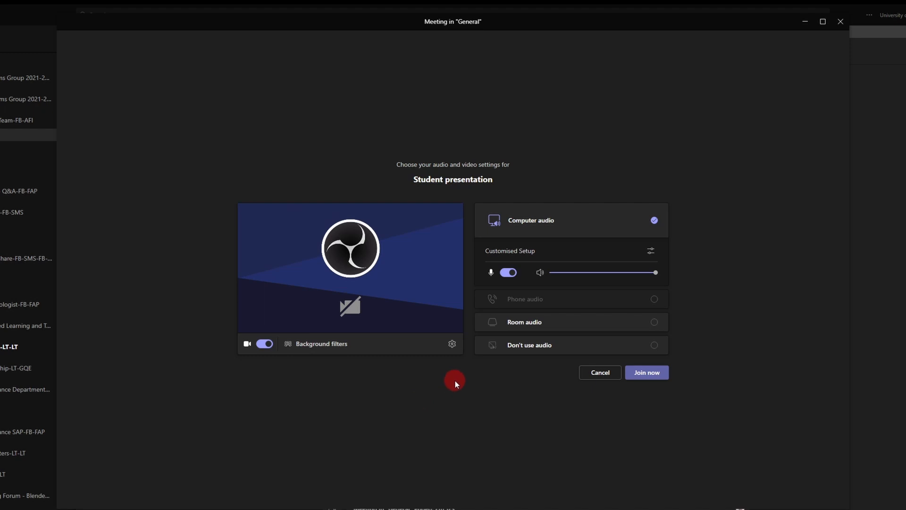
Step: In device settings, keep the VoiceMeeter microphone and switch the camera to c922 Pro Stream Webcam
{"action": "left_click", "coordinate": [452, 344]}
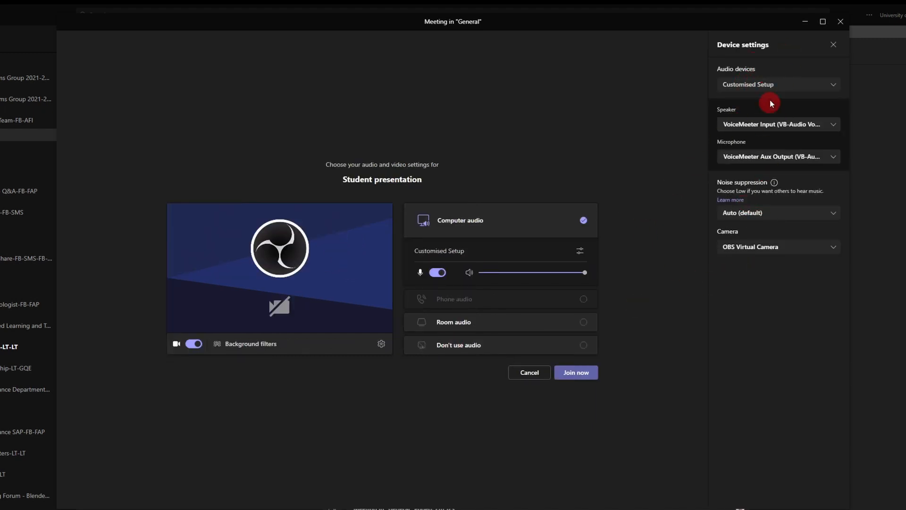
{"action": "mouse_move", "coordinate": [774, 182]}
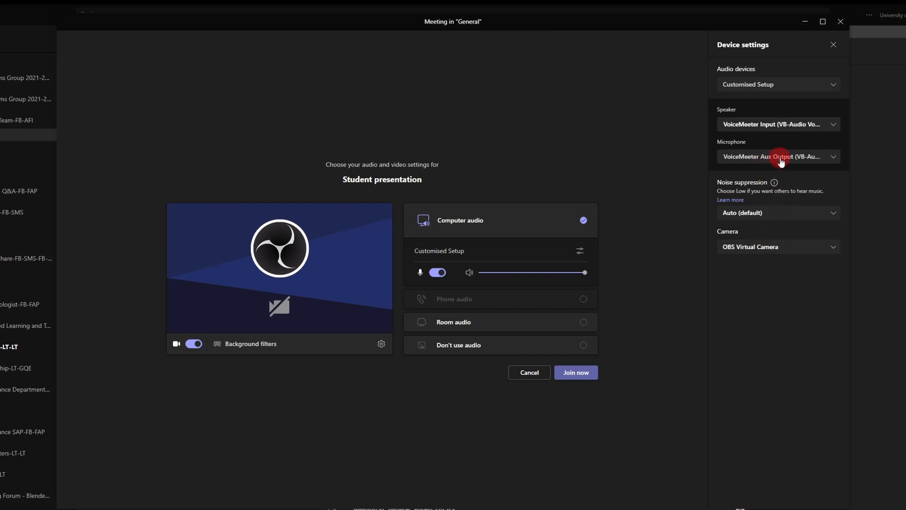
{"action": "left_click", "coordinate": [833, 159]}
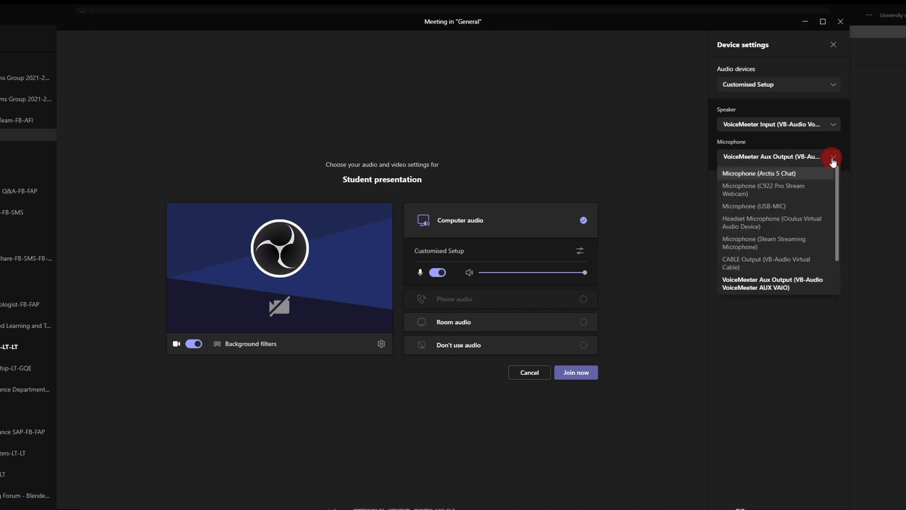
{"action": "left_click", "coordinate": [833, 160]}
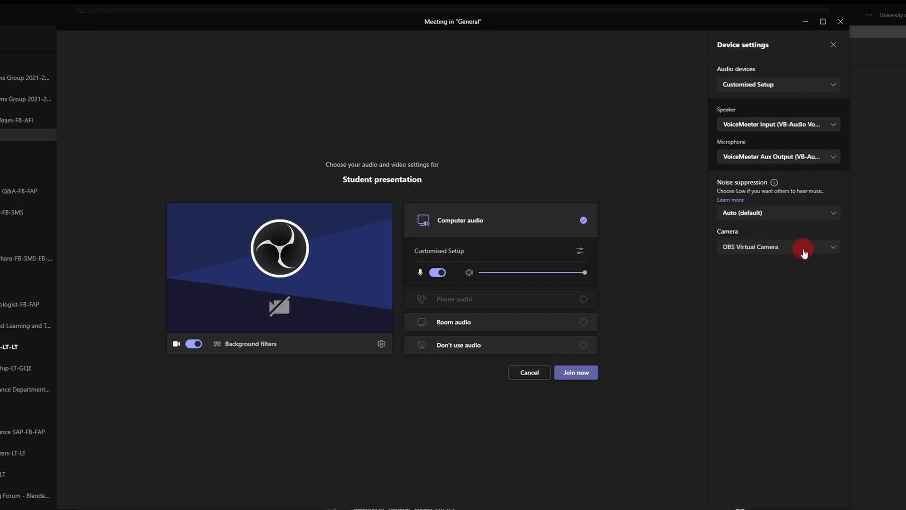
{"action": "left_click", "coordinate": [804, 251]}
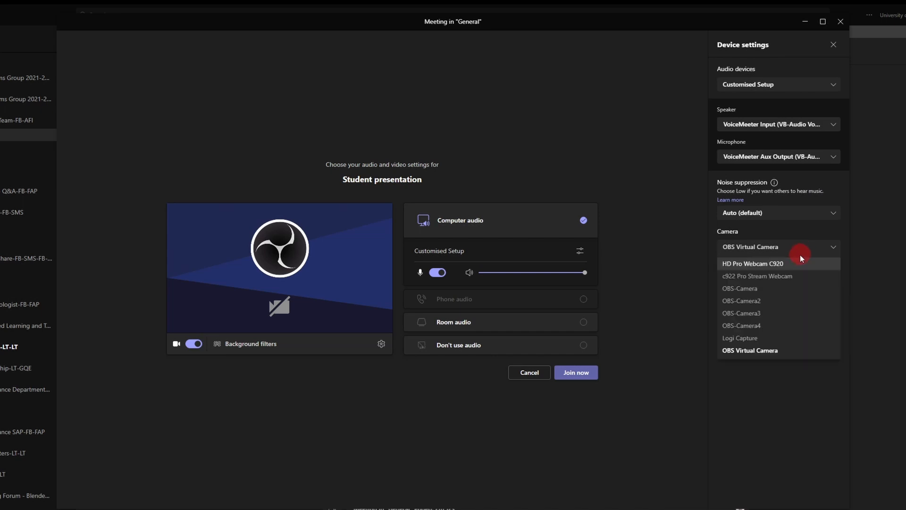
{"action": "left_click", "coordinate": [784, 277]}
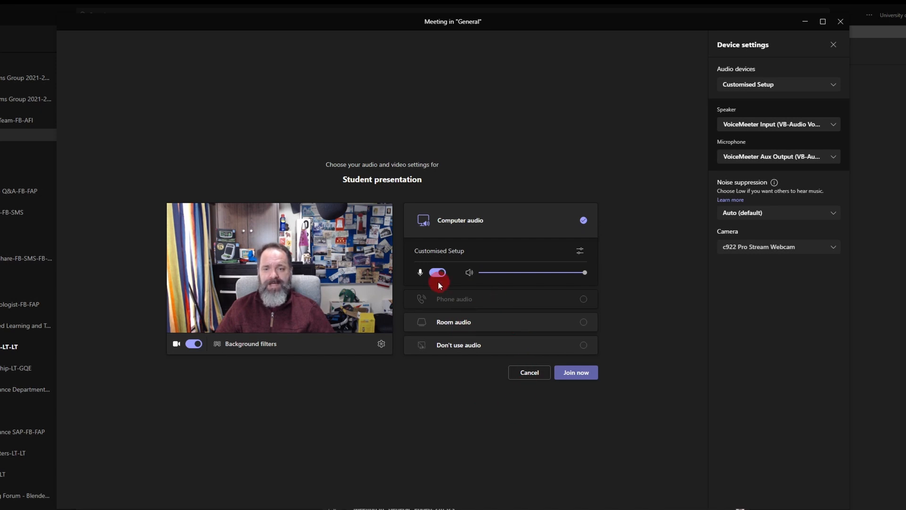
Step: Join the Student presentation meeting, close the invite and participants panels, and show sharing options
{"action": "left_click", "coordinate": [579, 373]}
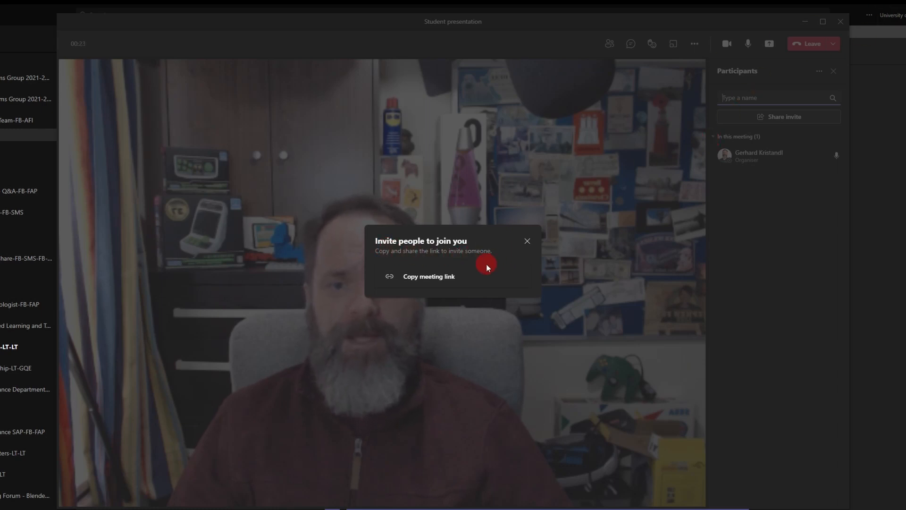
{"action": "left_click", "coordinate": [526, 242]}
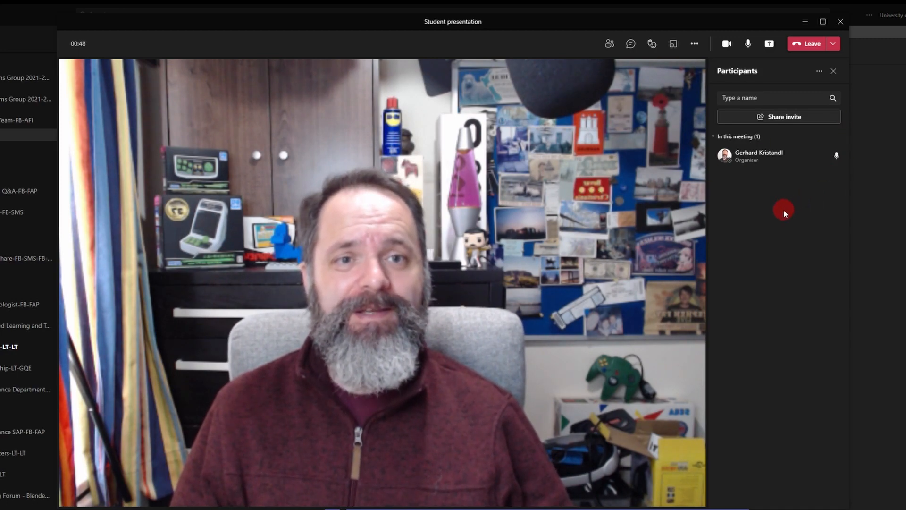
{"action": "left_click", "coordinate": [834, 70]}
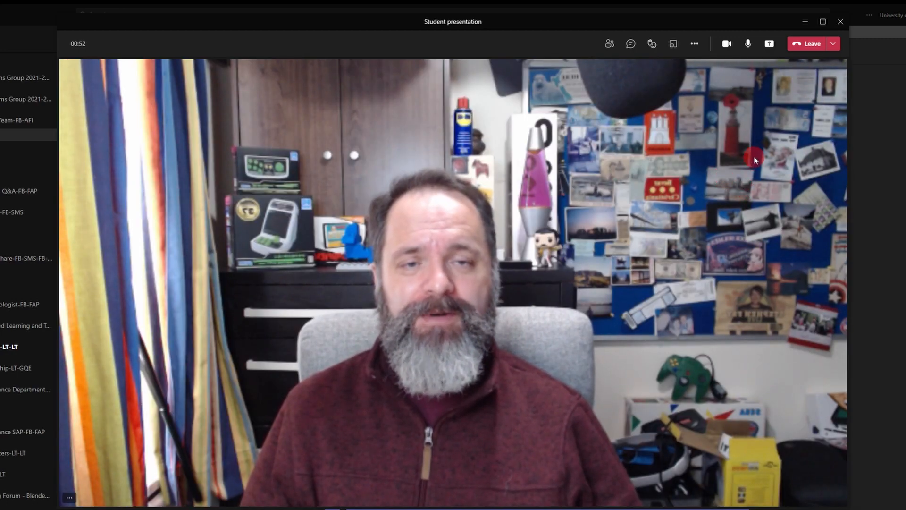
{"action": "left_click", "coordinate": [769, 45]}
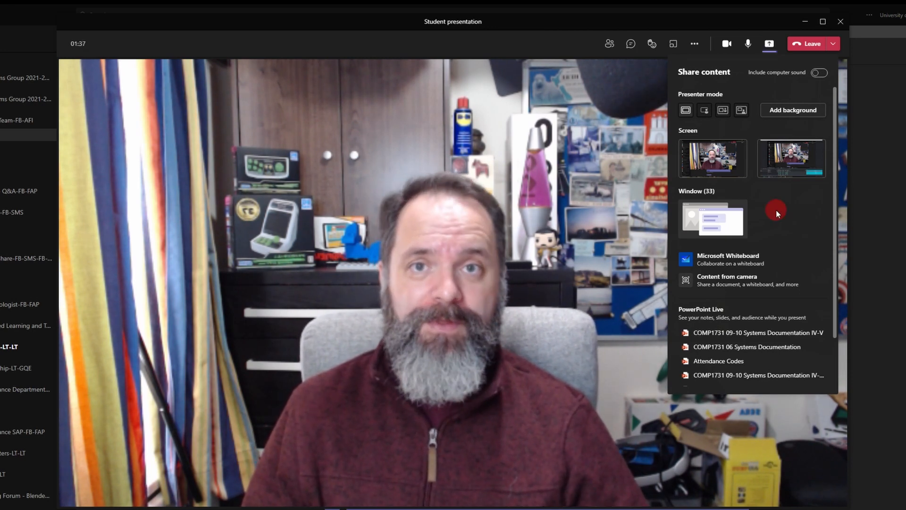
Step: Share the COMP1731 PowerPoint window and bring the Student presentation call back up
{"action": "left_click", "coordinate": [716, 219]}
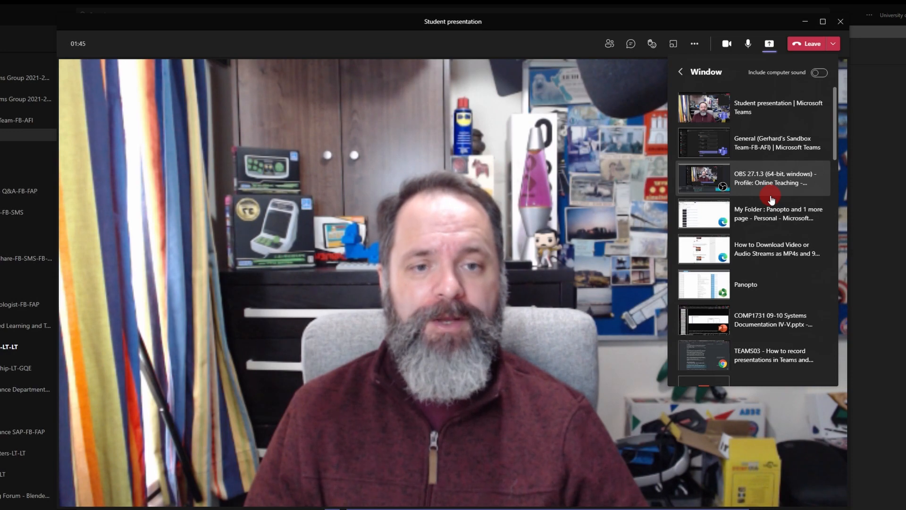
{"action": "left_click", "coordinate": [755, 320]}
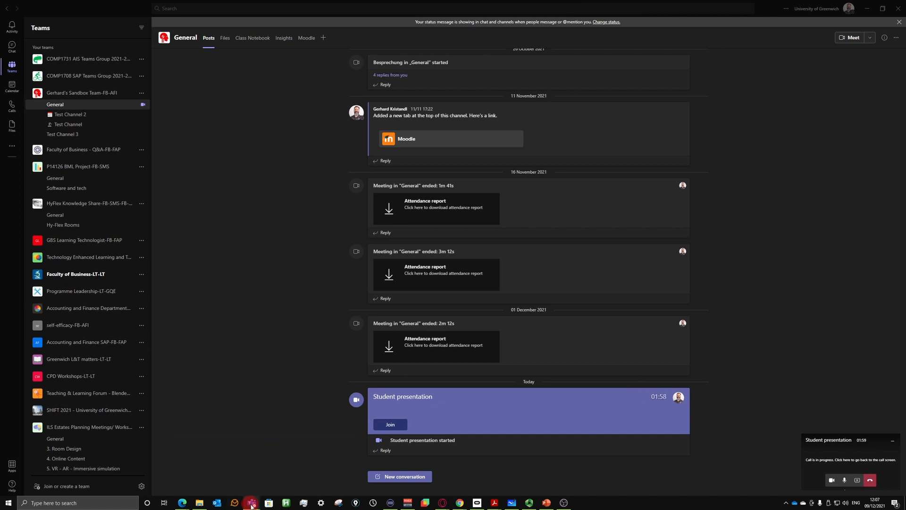
{"action": "mouse_move", "coordinate": [252, 505]}
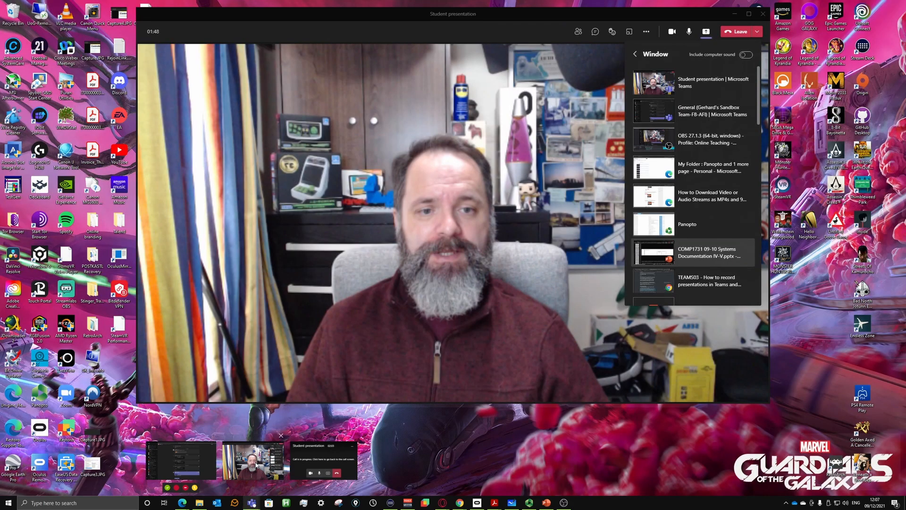
{"action": "left_click", "coordinate": [253, 460]}
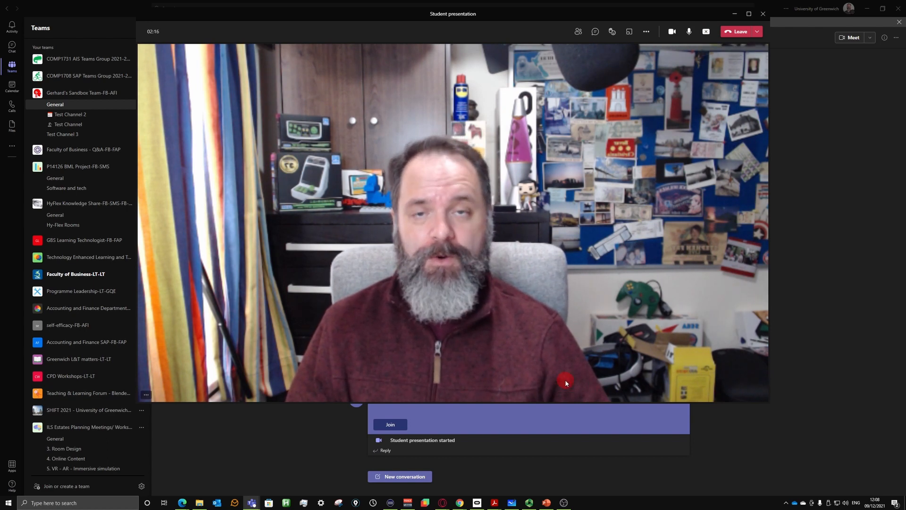
Step: Set the COMP1731 slide show type to Browsed by an individual (window)
{"action": "left_click", "coordinate": [548, 505]}
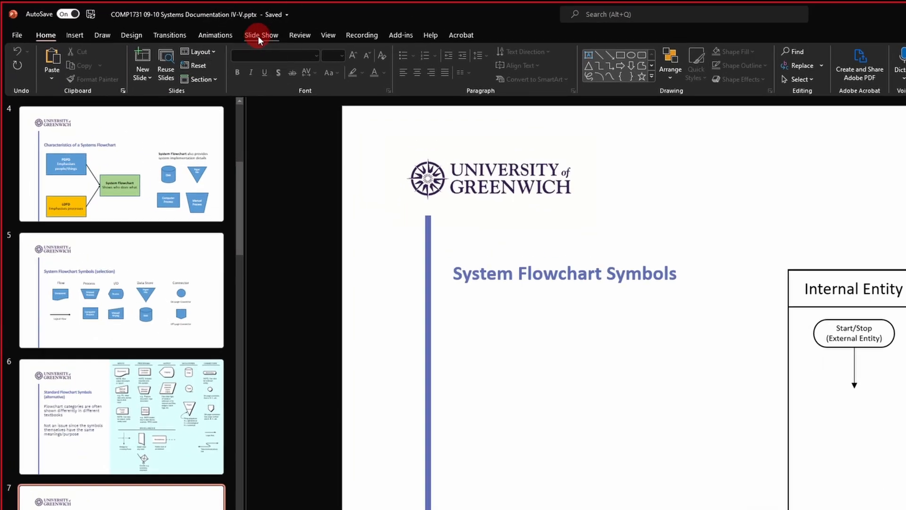
{"action": "left_click", "coordinate": [257, 36]}
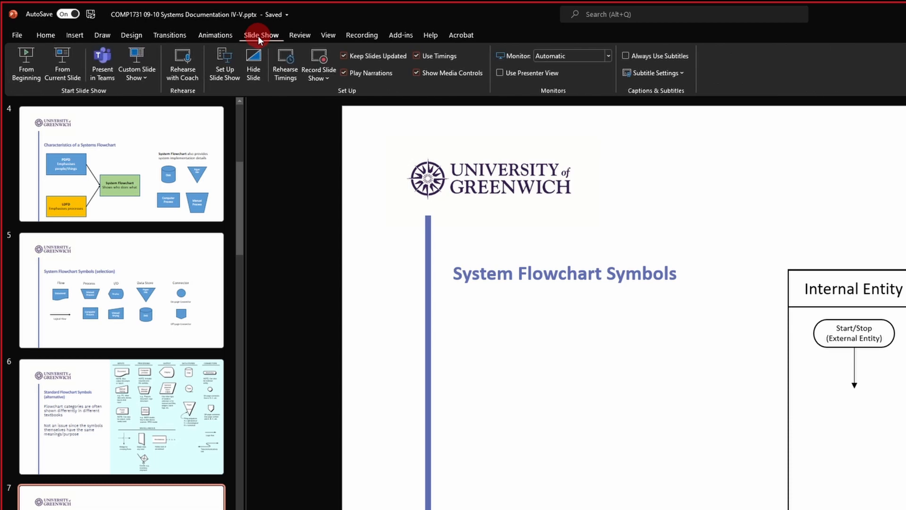
{"action": "left_click", "coordinate": [222, 75]}
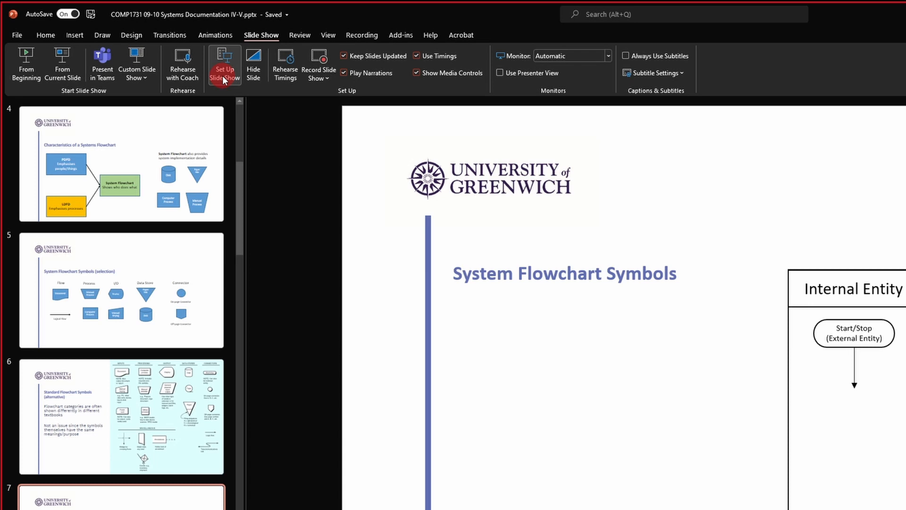
{"action": "left_click", "coordinate": [223, 76]}
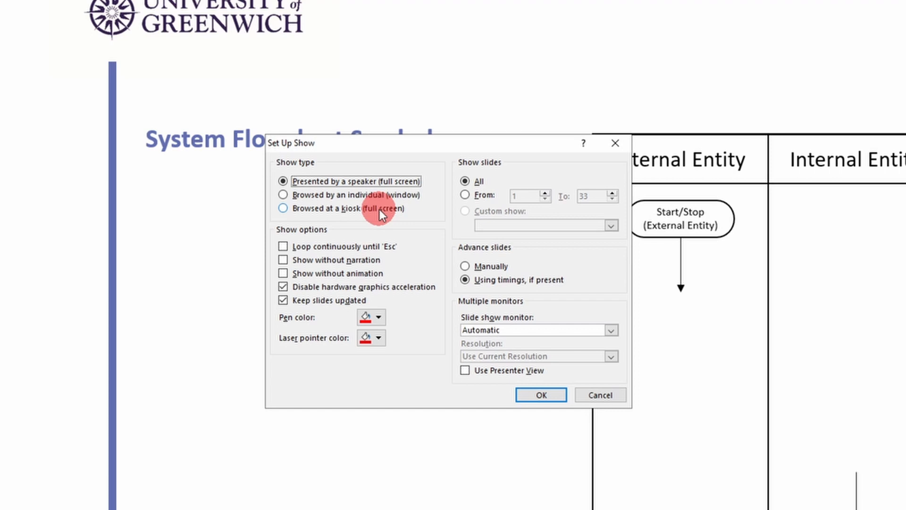
{"action": "left_click", "coordinate": [318, 194]}
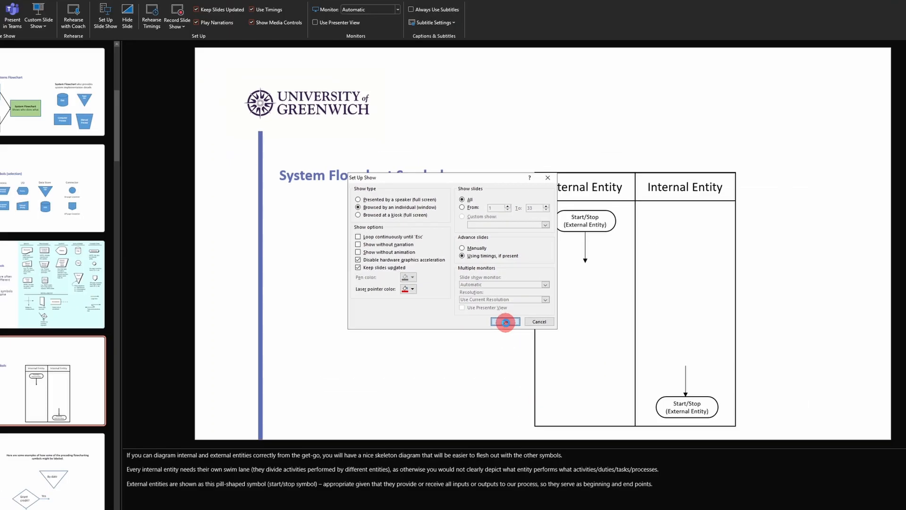
{"action": "left_click", "coordinate": [542, 398]}
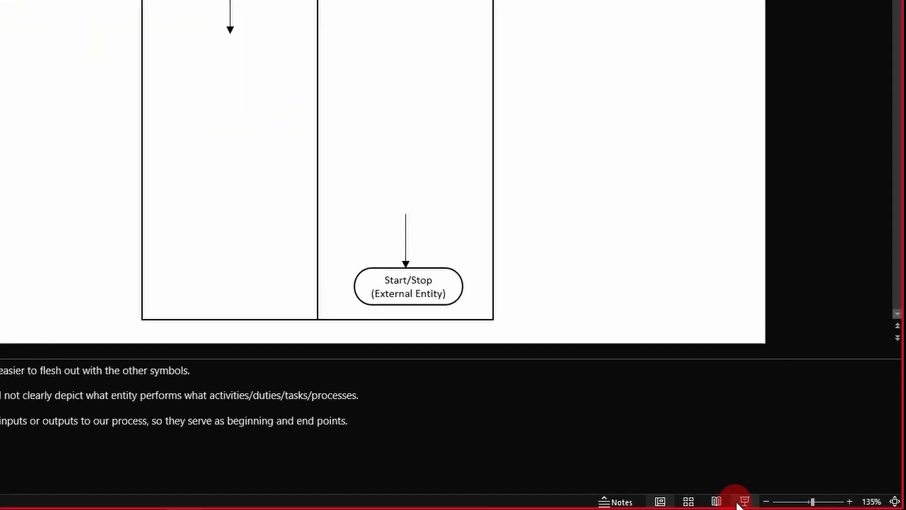
Step: Run the windowed slide show on slide 7 and position the Teams meeting window over it
{"action": "left_click", "coordinate": [745, 502]}
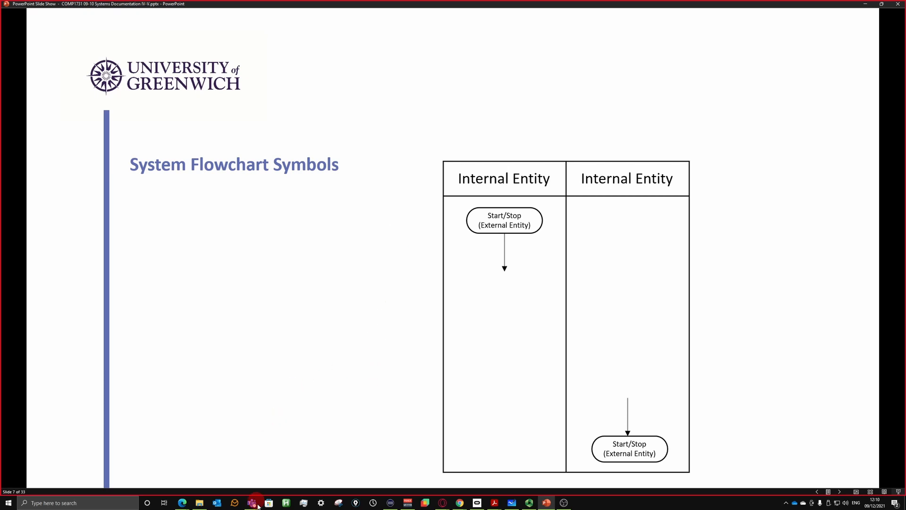
{"action": "mouse_move", "coordinate": [253, 506]}
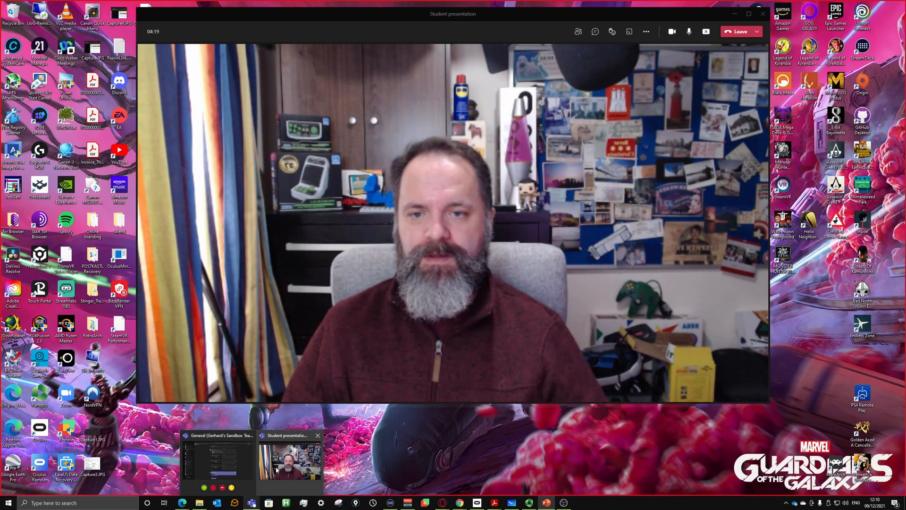
{"action": "left_click", "coordinate": [279, 465]}
{"action": "left_click_drag", "start_coordinate": [493, 21], "coordinate": [905, 51]}
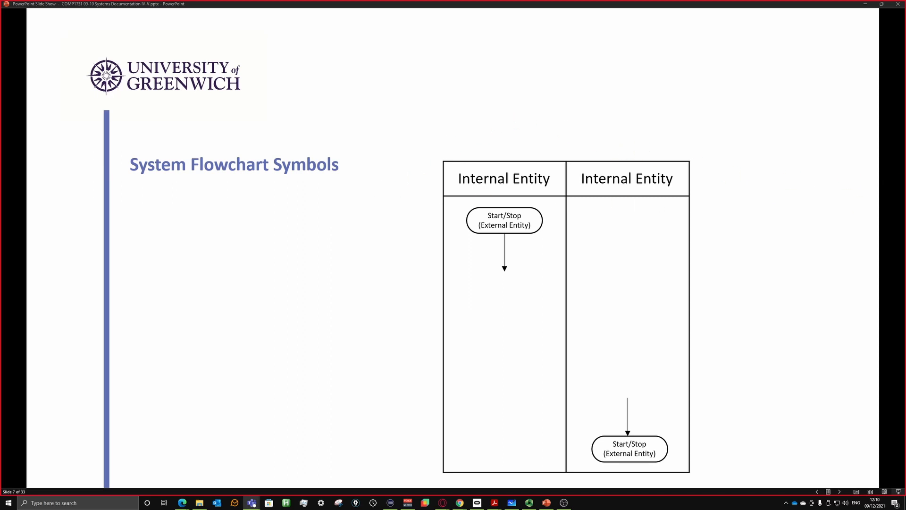
{"action": "left_click_drag", "start_coordinate": [905, 77], "coordinate": [516, 67]}
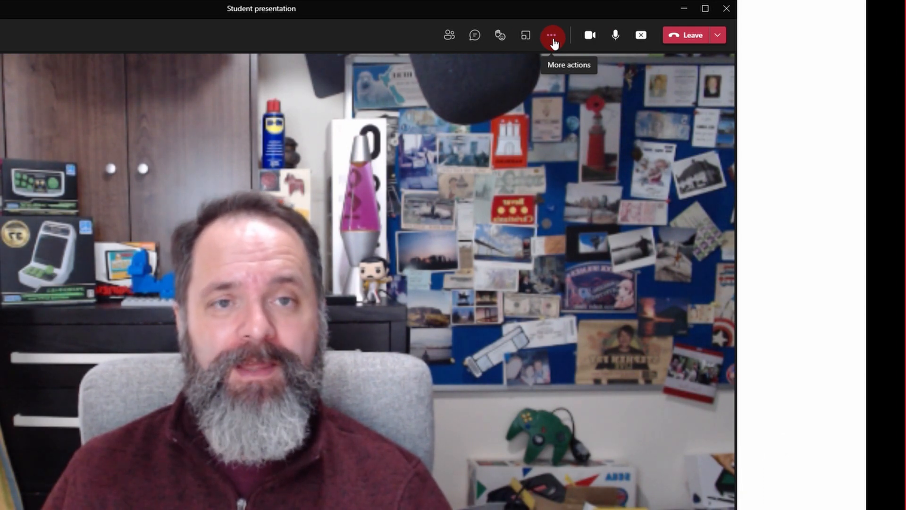
Step: Start recording the meeting, dismiss the notice, and advance the slideshow to slide 15
{"action": "left_click", "coordinate": [552, 37]}
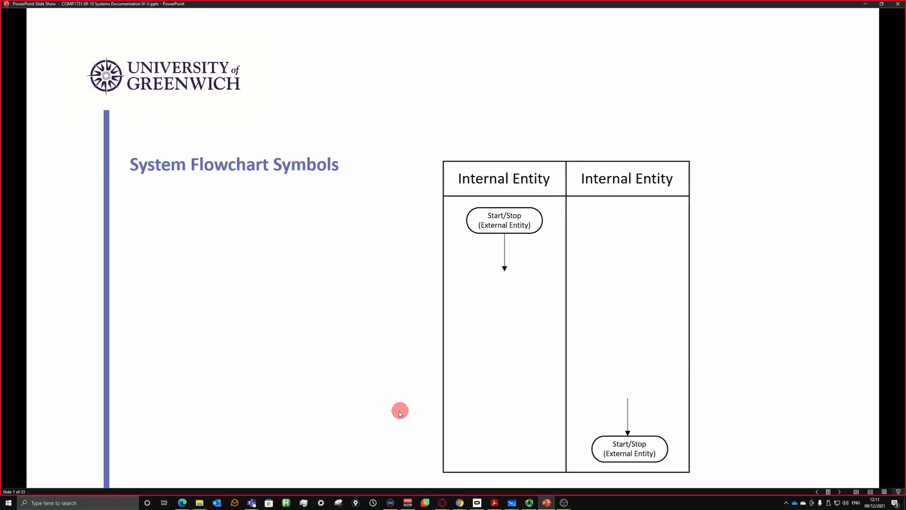
{"action": "mouse_move", "coordinate": [254, 507]}
{"action": "left_click", "coordinate": [283, 460]}
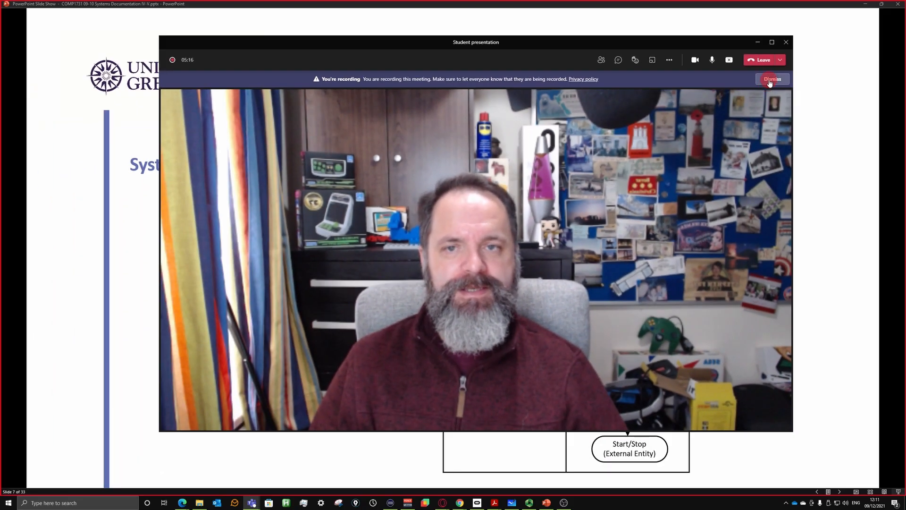
{"action": "left_click", "coordinate": [770, 79]}
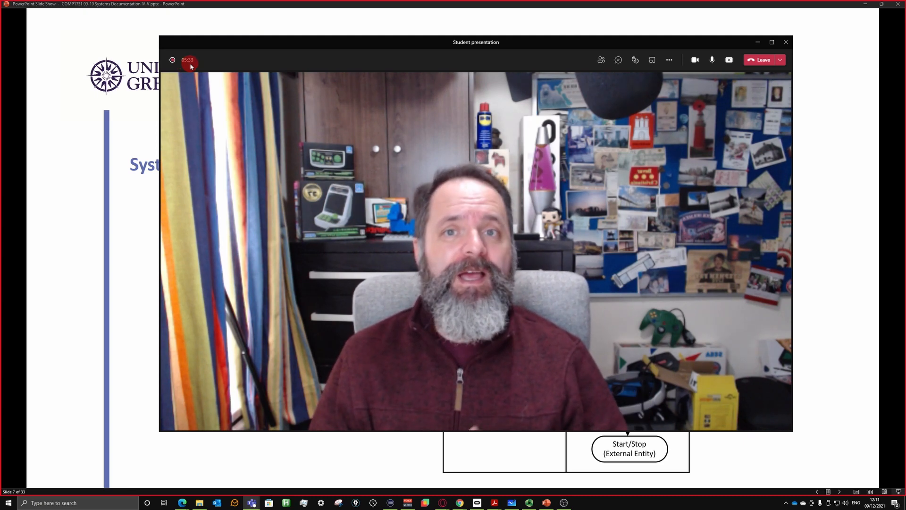
{"action": "left_click_drag", "start_coordinate": [426, 41], "coordinate": [905, 66]}
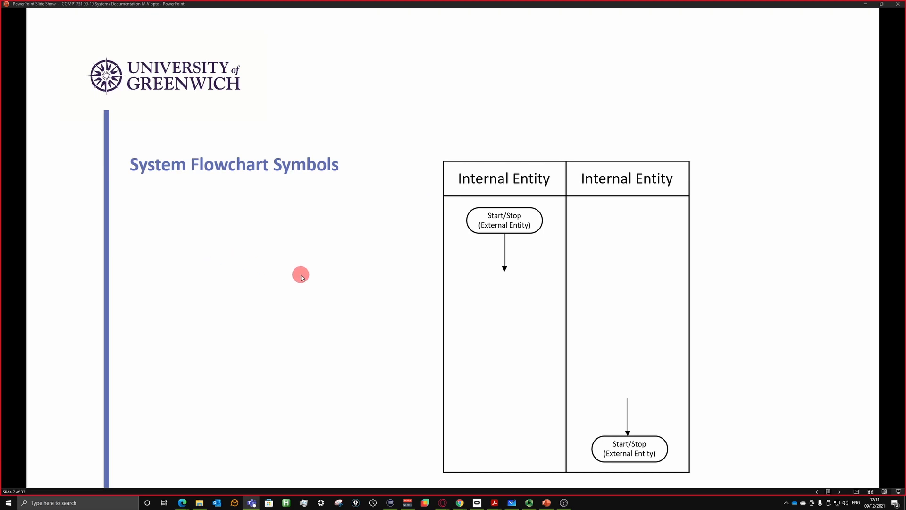
{"action": "scroll", "coordinate": [597, 231], "scroll_direction": "down", "scroll_amount": 8}
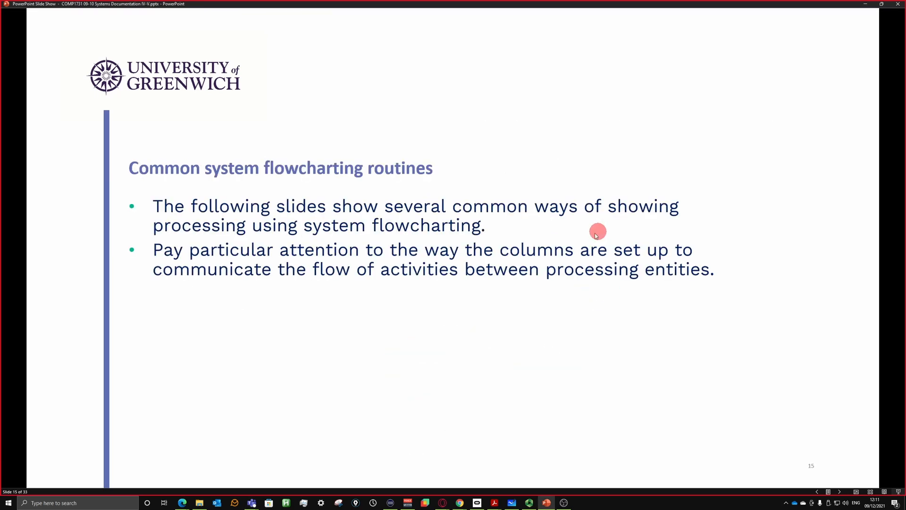